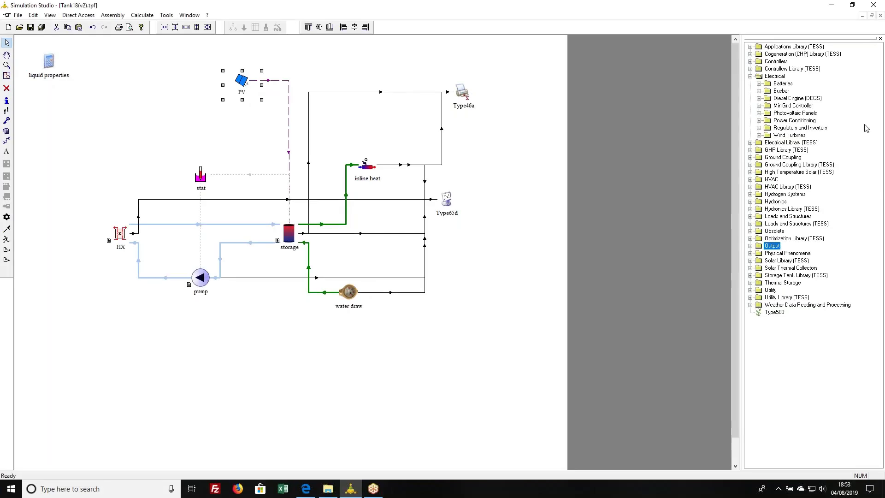
# Step: Collapse Electrical and expand Weather Data Reading and Processing with its User Format and Standard Format folders
pyautogui.click(750, 76)
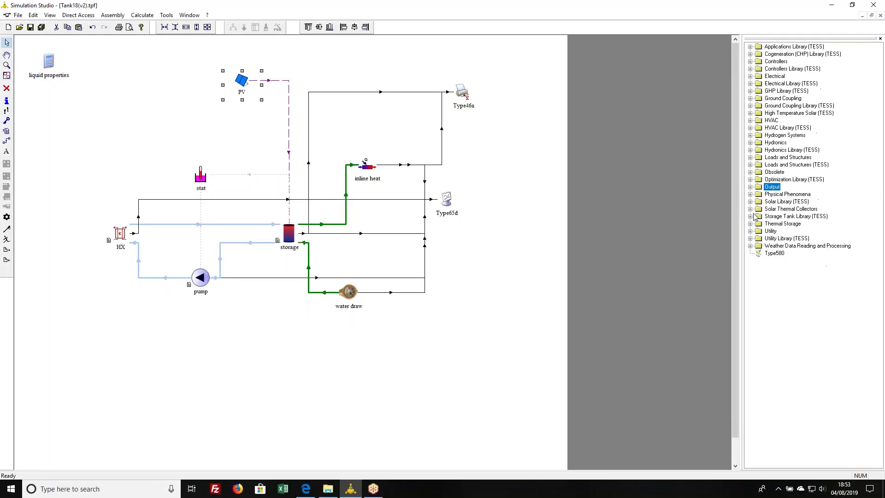
pyautogui.click(750, 246)
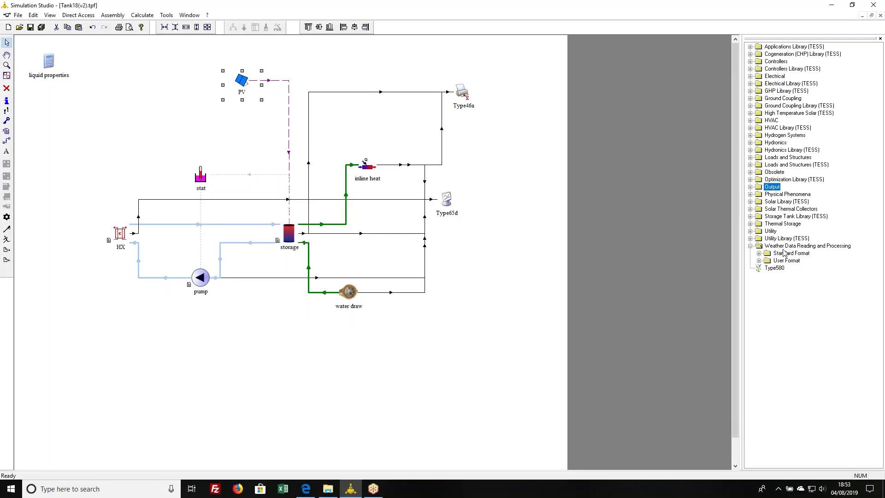
pyautogui.click(759, 261)
pyautogui.click(759, 253)
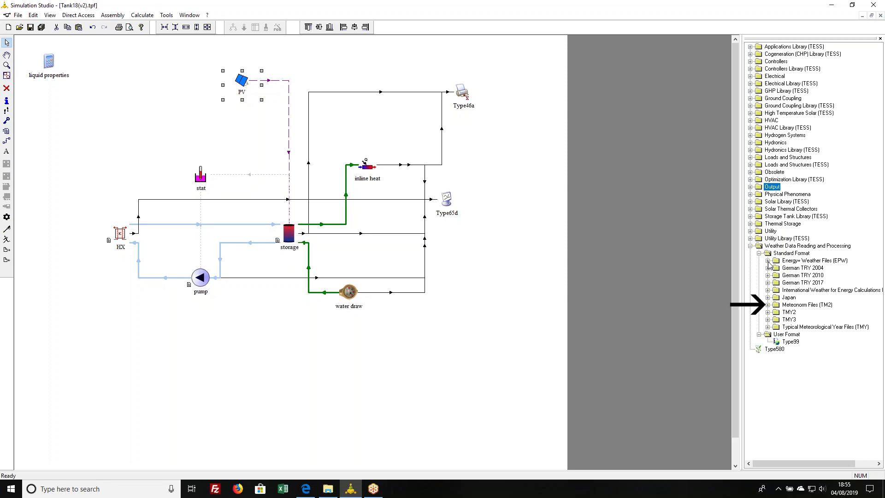
# Step: Expand Meteonorm Files (TM2) to reveal the Type15-6 reader
pyautogui.click(769, 307)
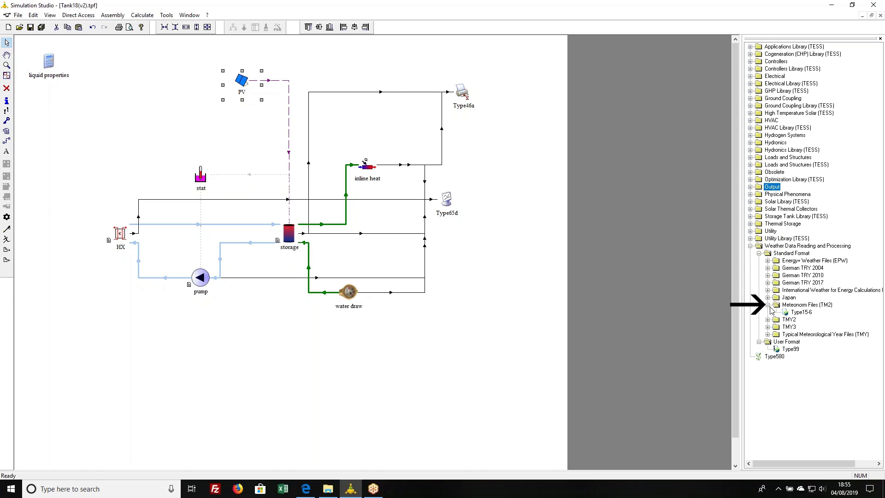
# Step: Drag the Type15-TMY3 reader from the TMY3 folder onto the diagram's top left, left of PV
pyautogui.click(769, 305)
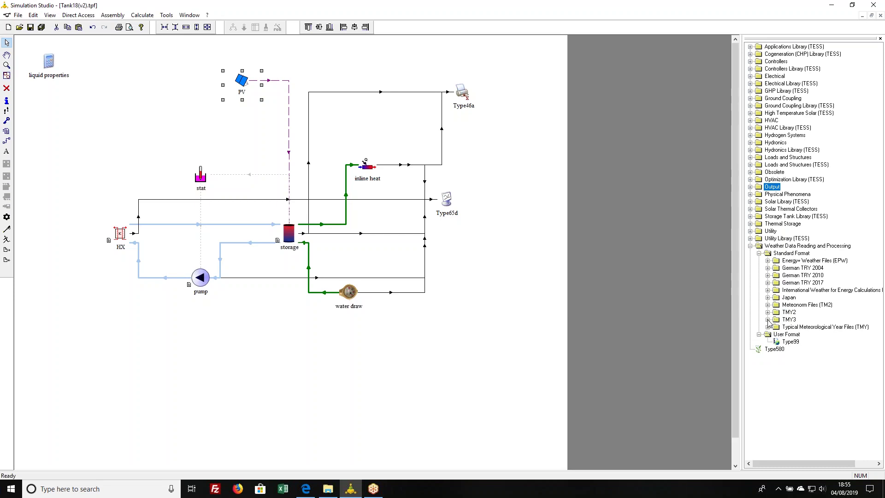
pyautogui.click(768, 319)
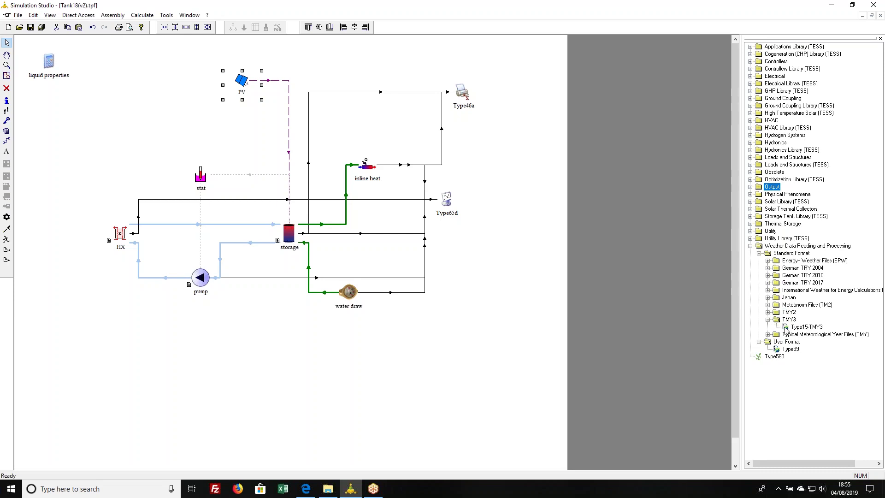
pyautogui.click(785, 329)
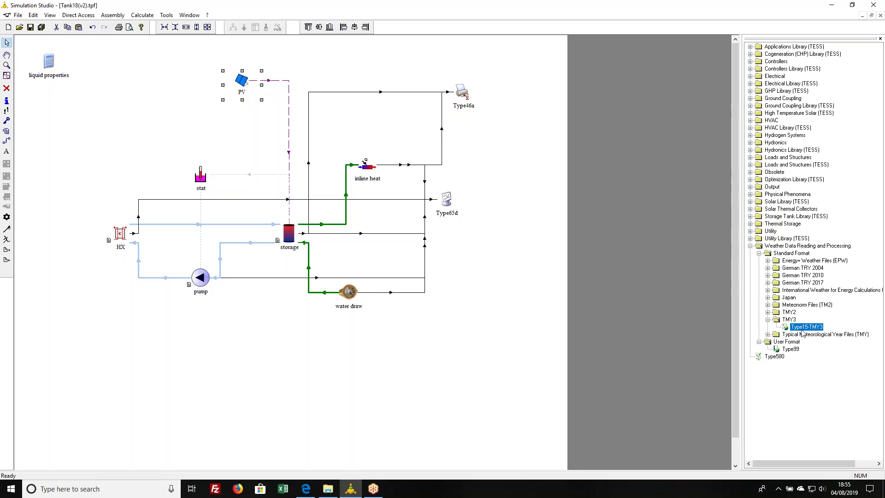
pyautogui.moveTo(785, 330); pyautogui.dragTo(137, 83)
# Step: Open the Type15-TMY3 parameters and enter a surface slope of 45
pyautogui.doubleClick(137, 83)
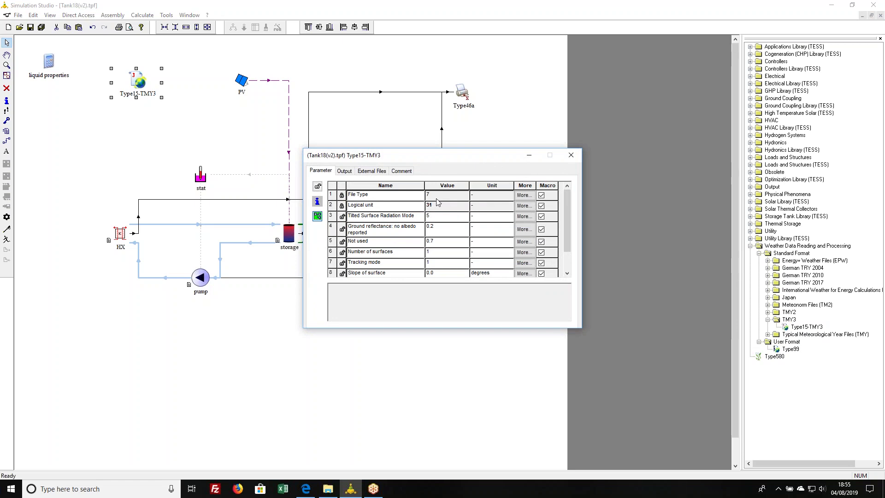
pyautogui.click(458, 220)
pyautogui.press('Down')
pyautogui.press('Down')
pyautogui.press('Down')
pyautogui.press('Down')
pyautogui.click(452, 256)
pyautogui.press('Down')
pyautogui.press('Down')
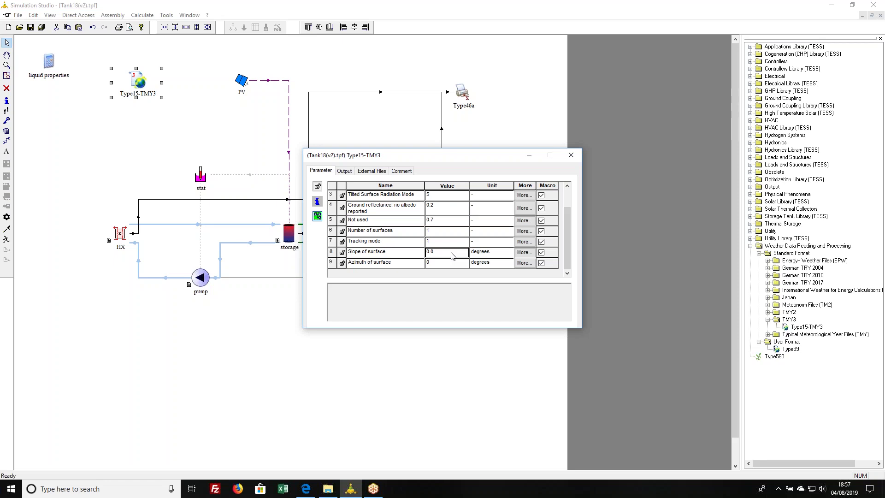
pyautogui.write('45')
pyautogui.press('Up')
# Step: Change Number of surfaces to 3, then set it back to 1
pyautogui.click(441, 236)
pyautogui.write('3')
pyautogui.press('Tab')
pyautogui.click(447, 231)
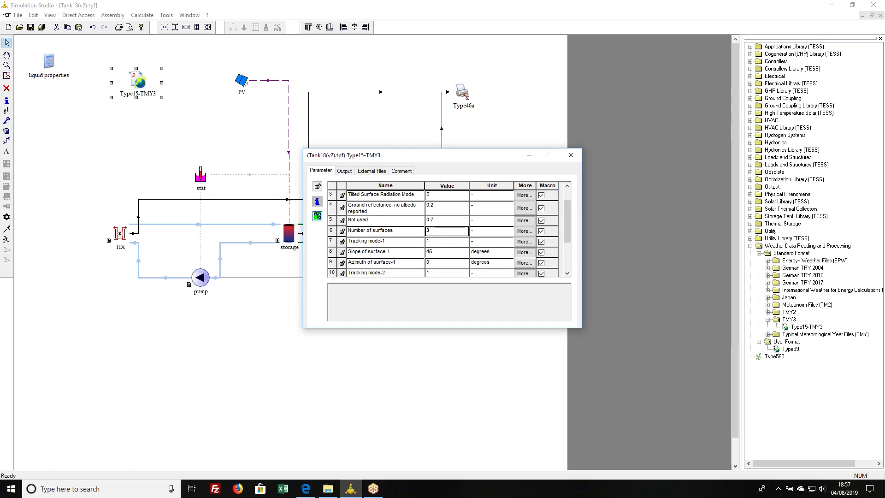
pyautogui.write('1')
pyautogui.press('Return')
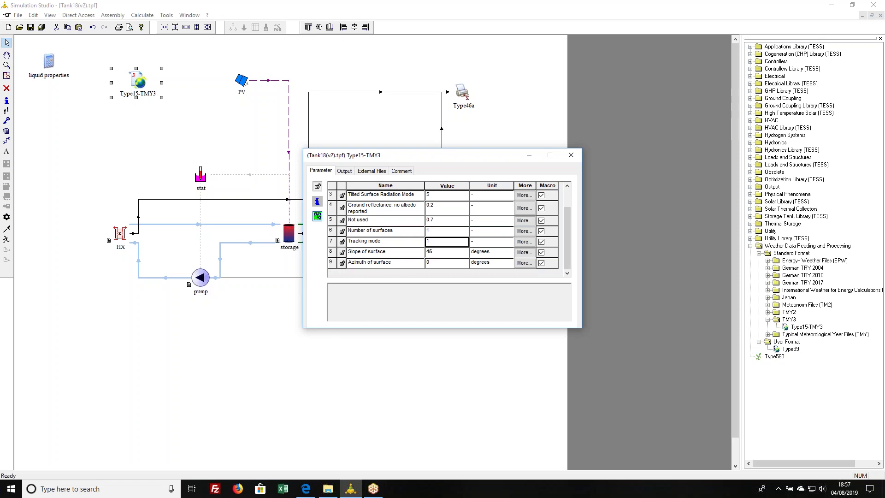
# Step: Check the Tracking mode row, then re-enter 45 as the Slope of surface
pyautogui.click(523, 243)
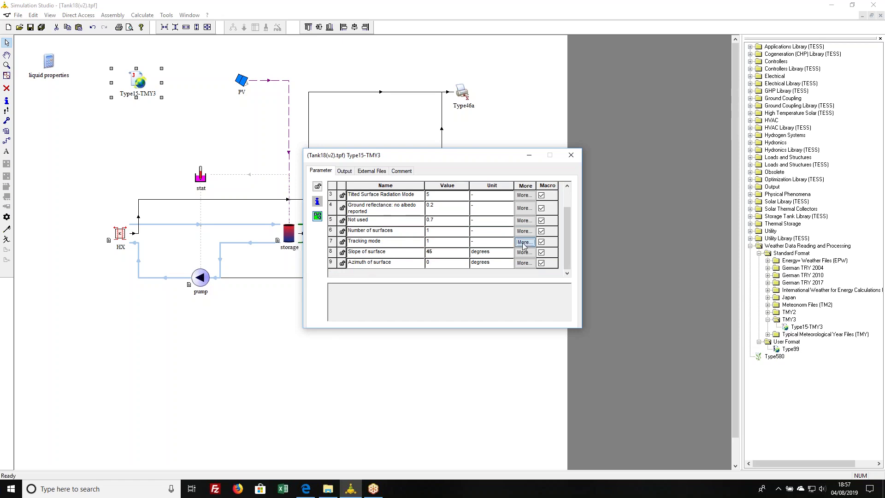
pyautogui.moveTo(524, 246); pyautogui.dragTo(438, 246)
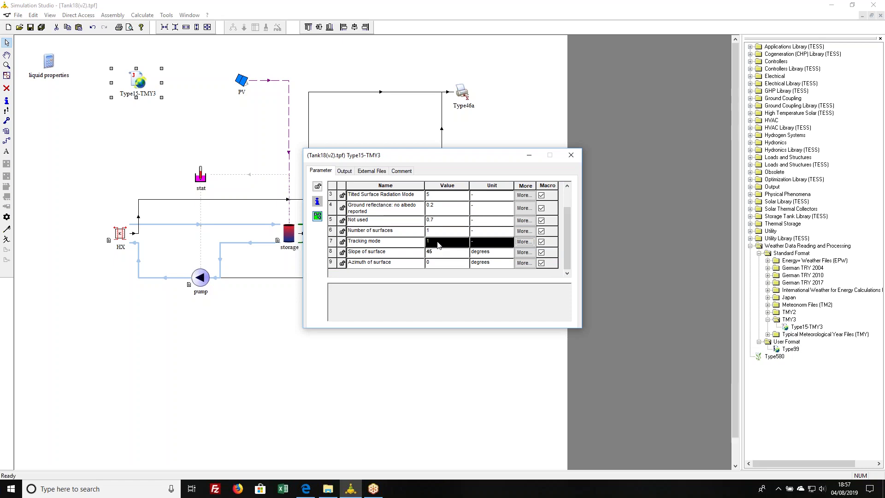
pyautogui.click(438, 245)
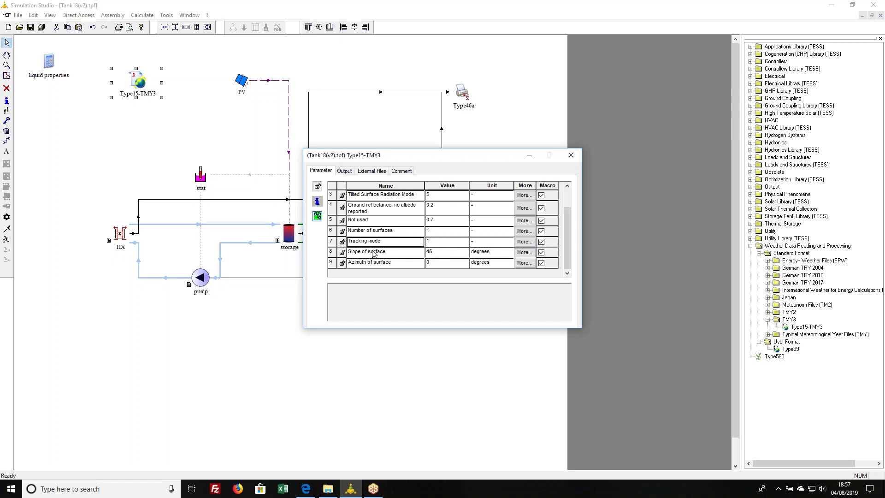
pyautogui.click(429, 252)
pyautogui.press('BackSpace')
pyautogui.write('45')
pyautogui.click(523, 262)
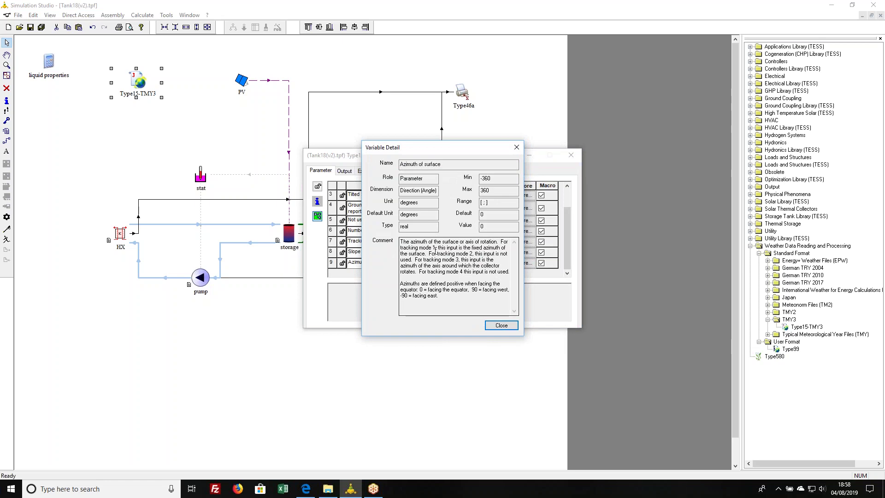
pyautogui.moveTo(442, 298); pyautogui.dragTo(397, 283)
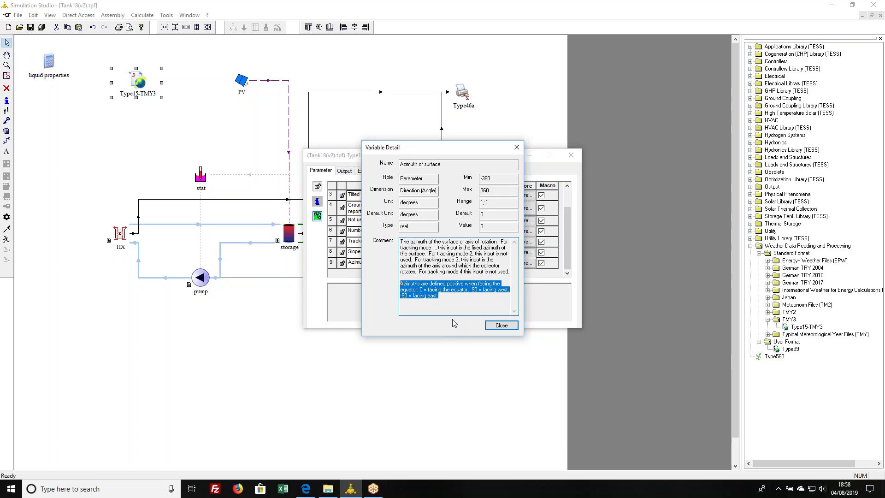
pyautogui.click(501, 325)
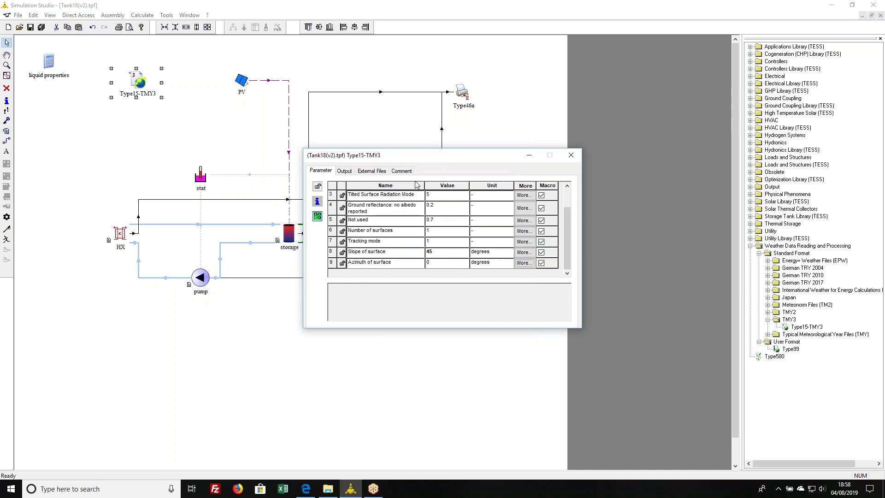
pyautogui.click(363, 173)
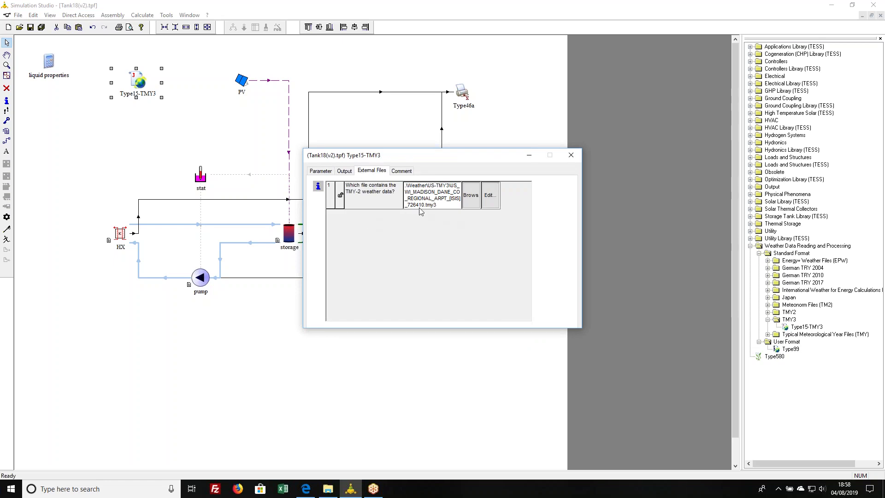
# Step: Review the reader's Output list, then close the Type15-TMY3 window
pyautogui.click(344, 172)
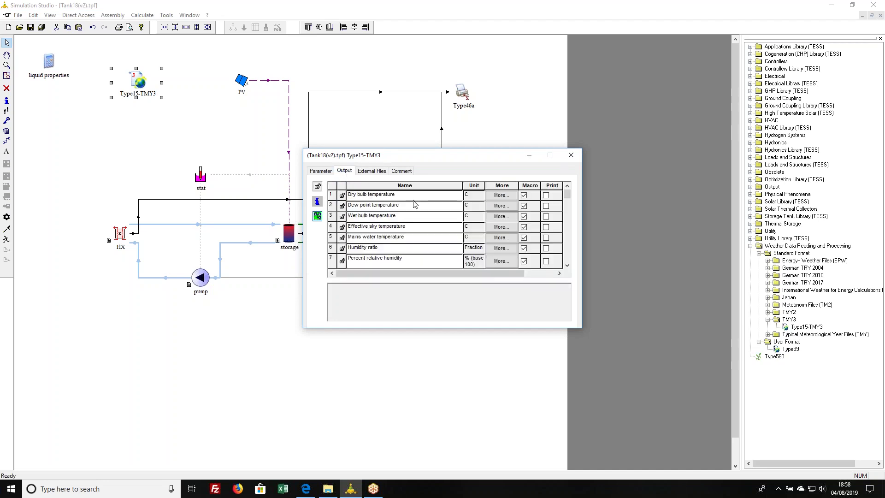
pyautogui.click(571, 155)
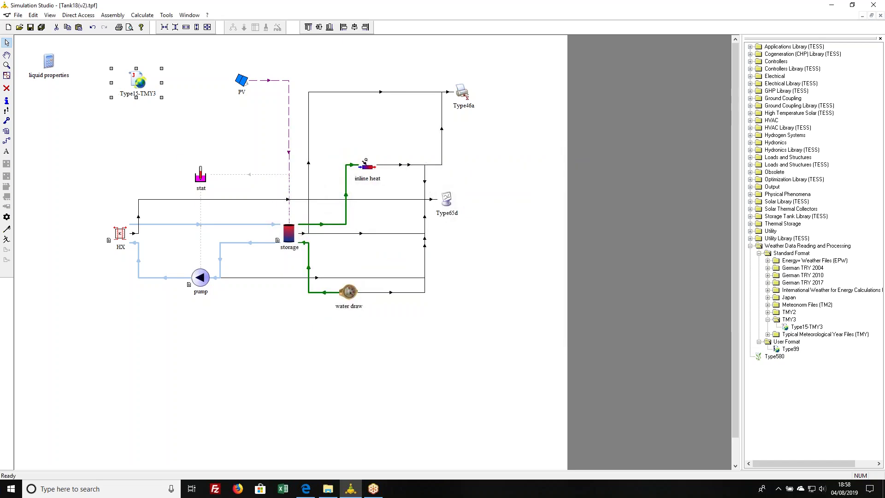
# Step: Rename the Type15-TMY3 reader to 'Madison, WI'
pyautogui.click(125, 93)
pyautogui.write('Madison, WI')
pyautogui.click(122, 120)
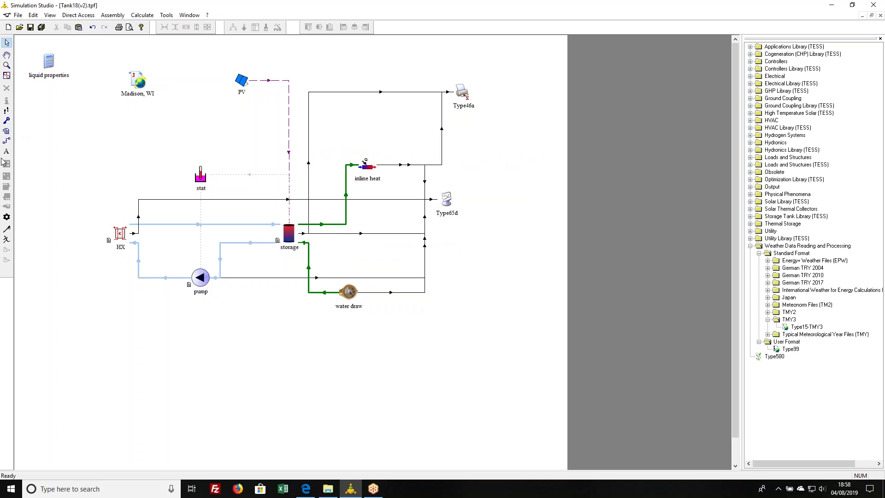
# Step: Link Madison, WI to PV: dry bulb to ambient temperature, plus beam, sky diffuse and ground-reflected radiation
pyautogui.click(6, 140)
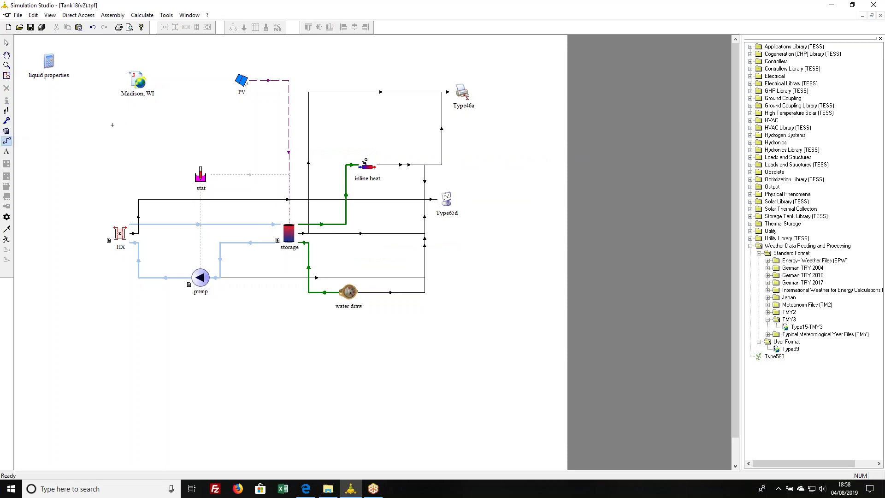
pyautogui.click(141, 81)
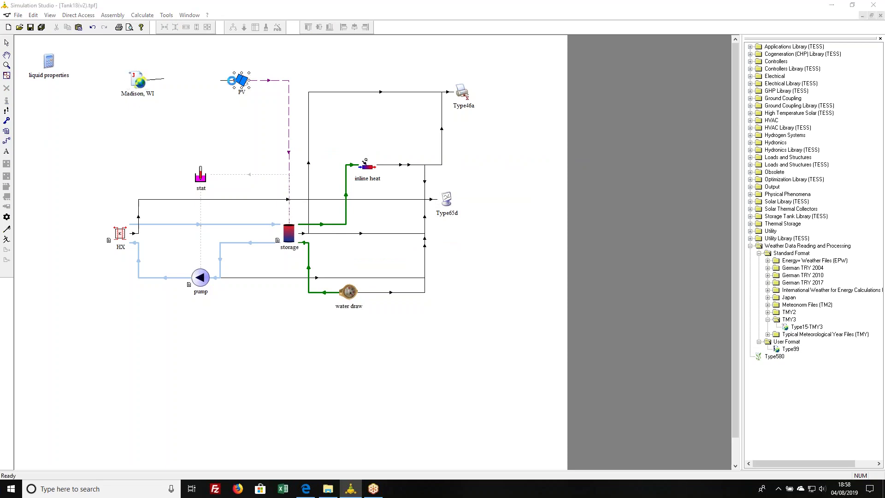
pyautogui.click(238, 80)
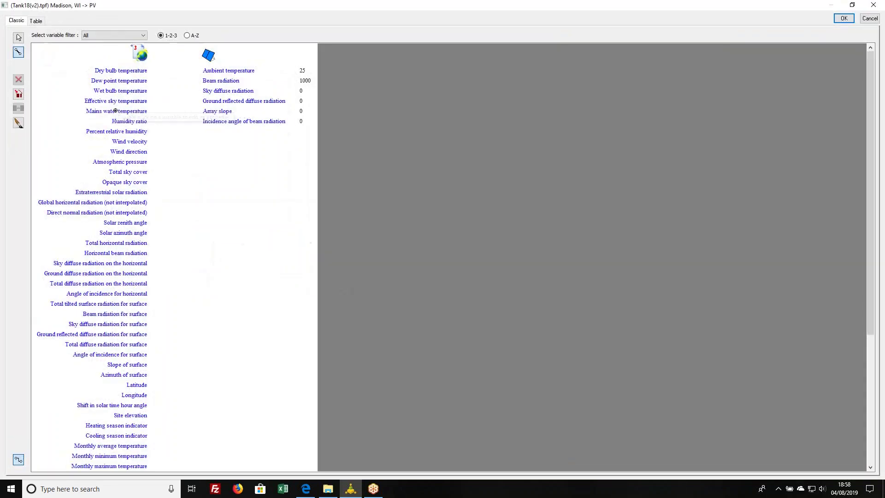
pyautogui.click(120, 71)
pyautogui.click(219, 70)
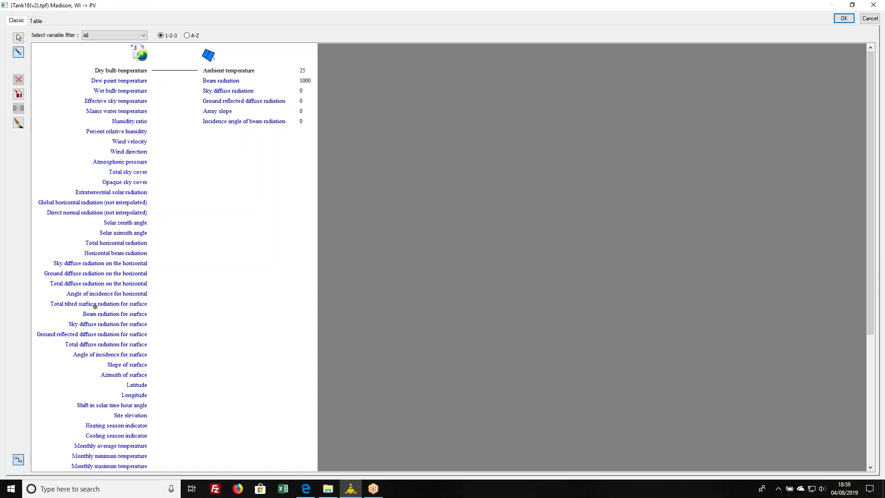
pyautogui.click(134, 314)
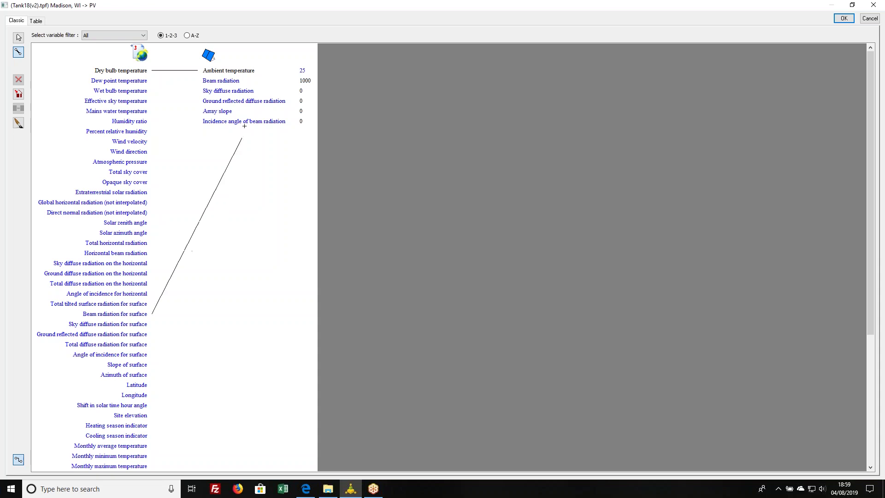
pyautogui.click(222, 81)
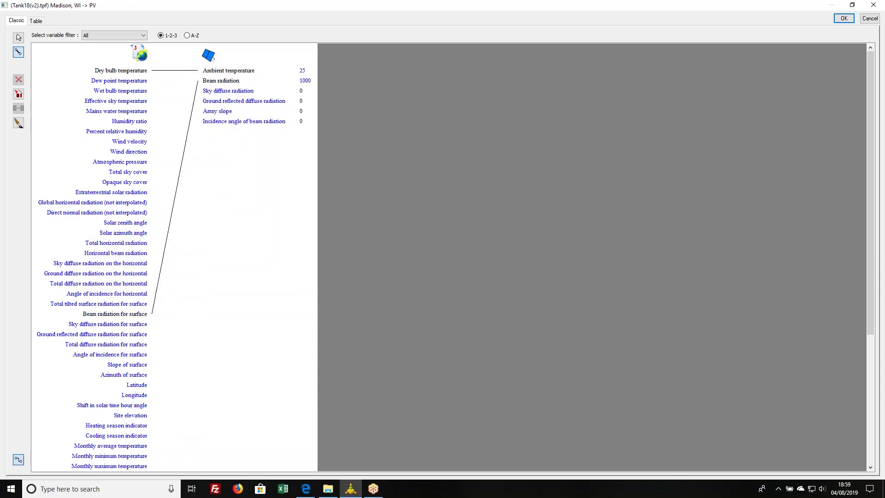
pyautogui.click(121, 323)
pyautogui.click(222, 91)
pyautogui.click(133, 333)
pyautogui.click(230, 101)
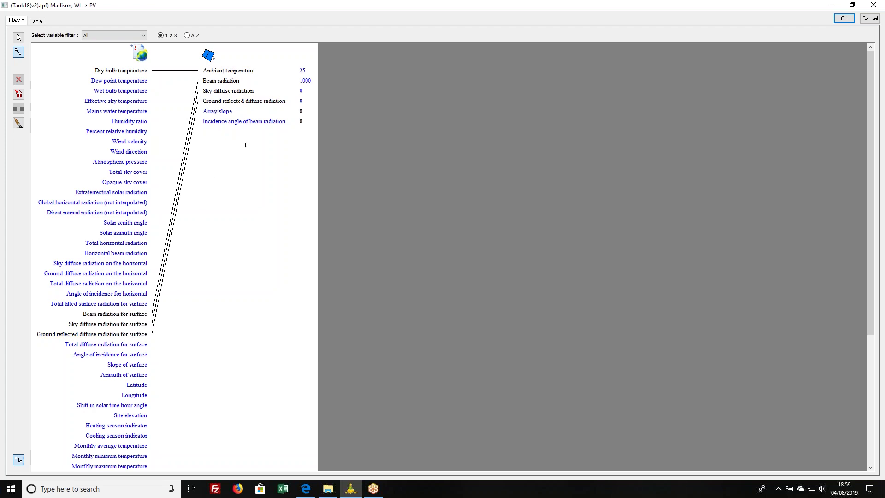
# Step: Set Array slope to 45, link slope and incidence angle outputs to PV, then auto-align
pyautogui.doubleClick(302, 112)
pyautogui.write('45')
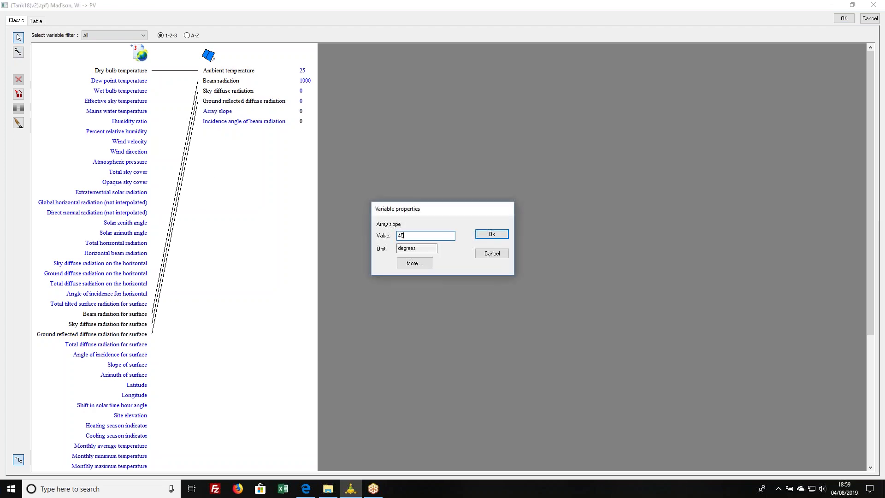
pyautogui.click(491, 234)
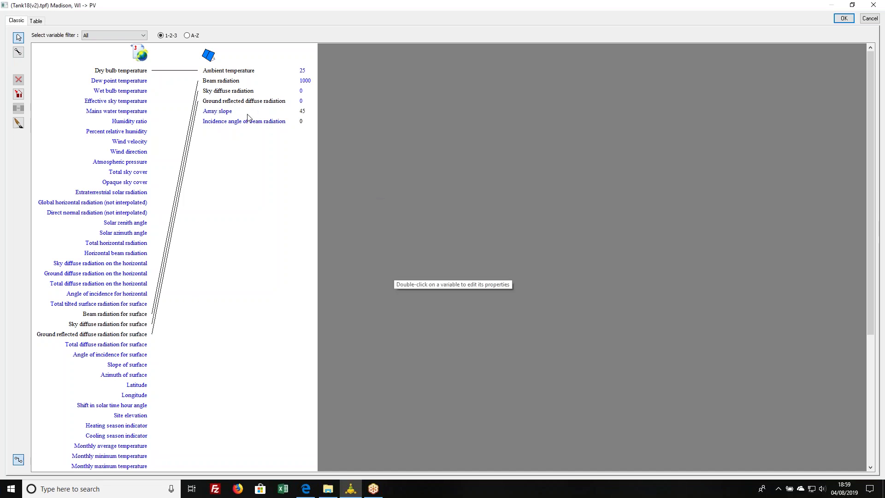
pyautogui.click(18, 52)
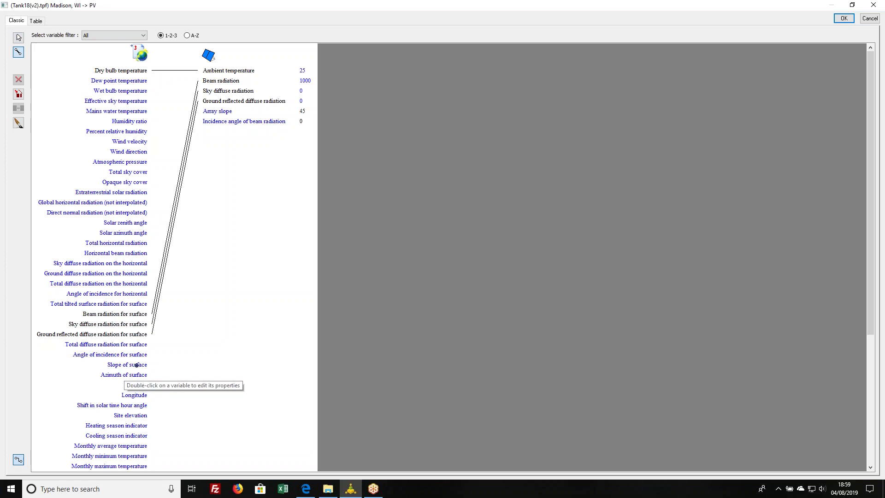
pyautogui.click(137, 365)
pyautogui.click(223, 111)
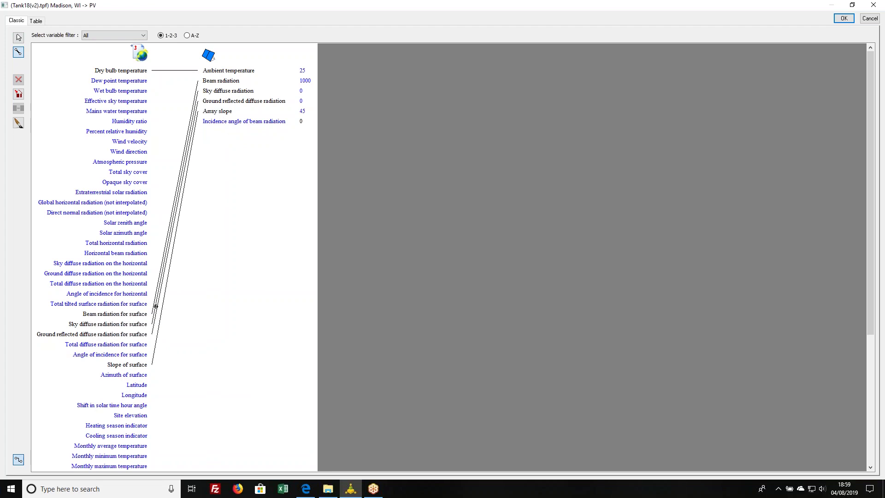
pyautogui.click(119, 355)
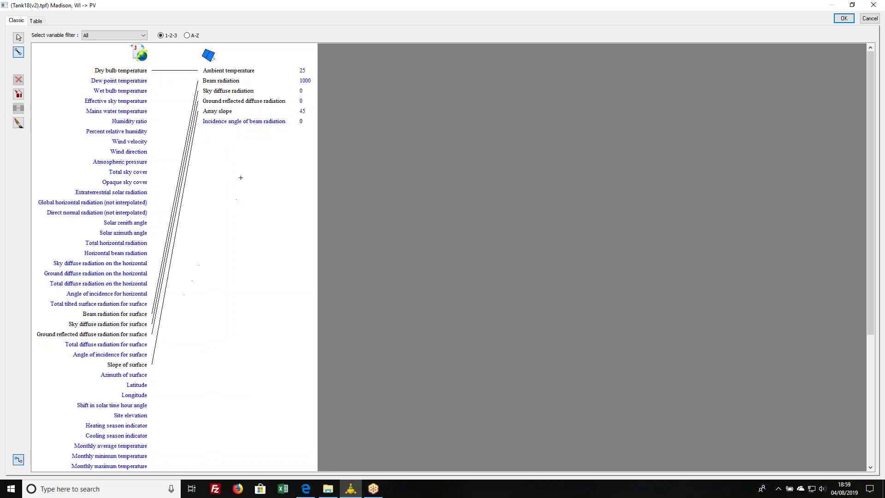
pyautogui.click(237, 122)
pyautogui.press('Escape')
pyautogui.click(218, 123)
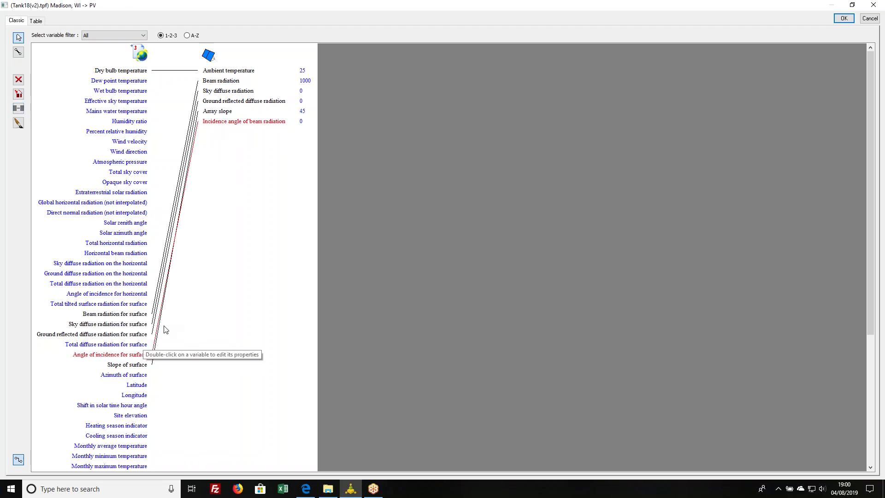
pyautogui.click(19, 108)
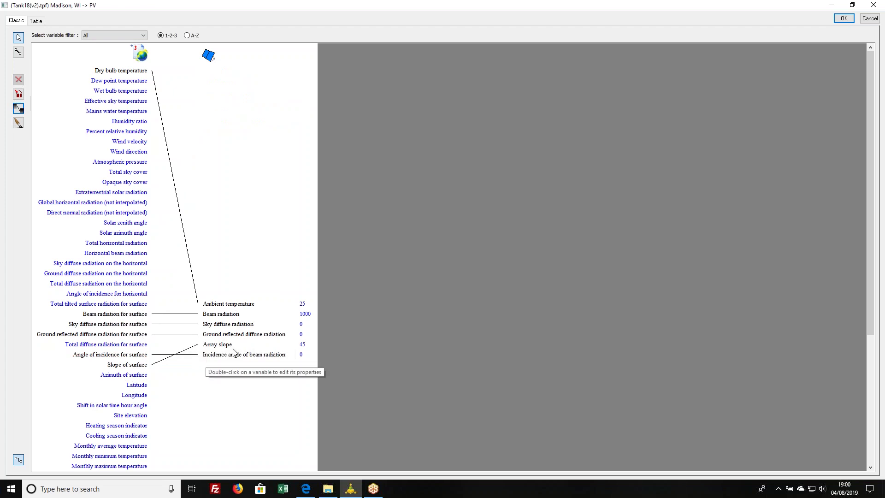
# Step: Make the Madison, WI–PV link light green through its line properties
pyautogui.click(844, 18)
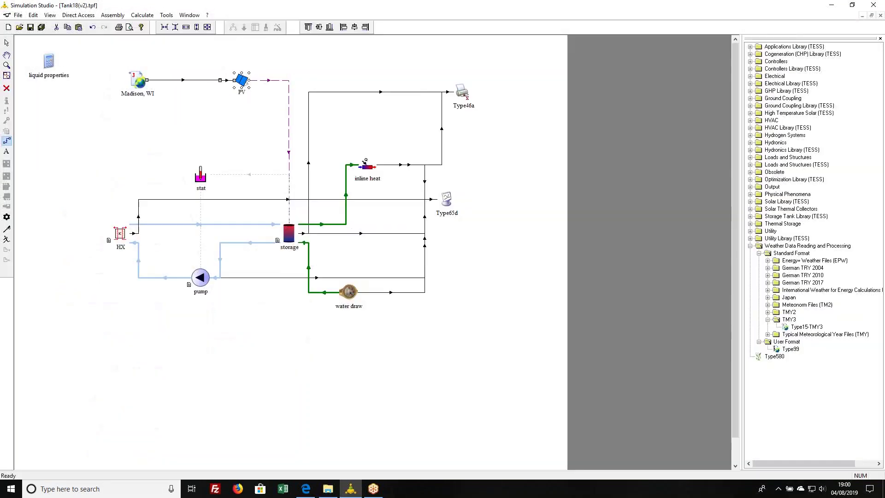
pyautogui.rightClick(191, 81)
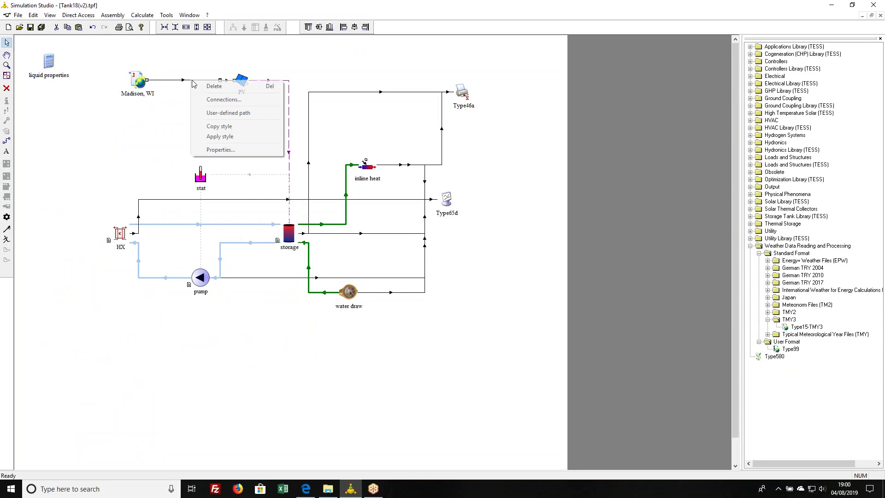
pyautogui.click(234, 150)
pyautogui.click(399, 206)
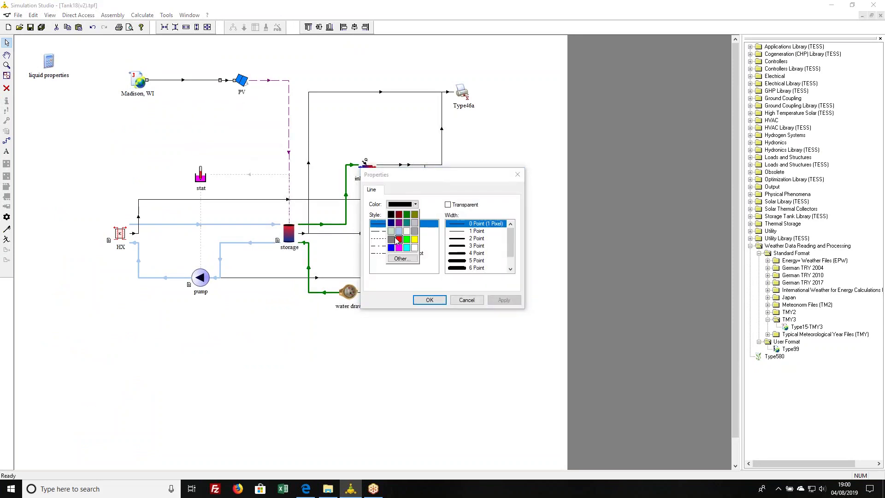
pyautogui.click(397, 238)
pyautogui.click(423, 300)
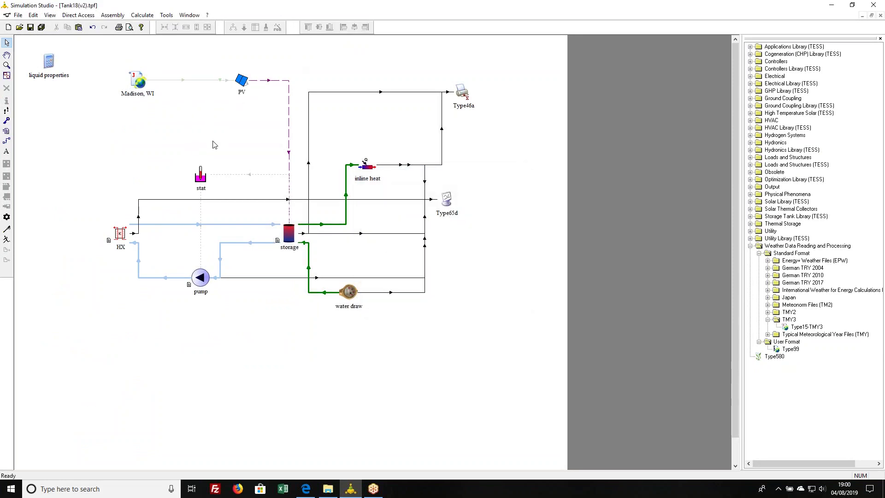
# Step: Clear the diagram selection and start the simulation with F8
pyautogui.click(139, 80)
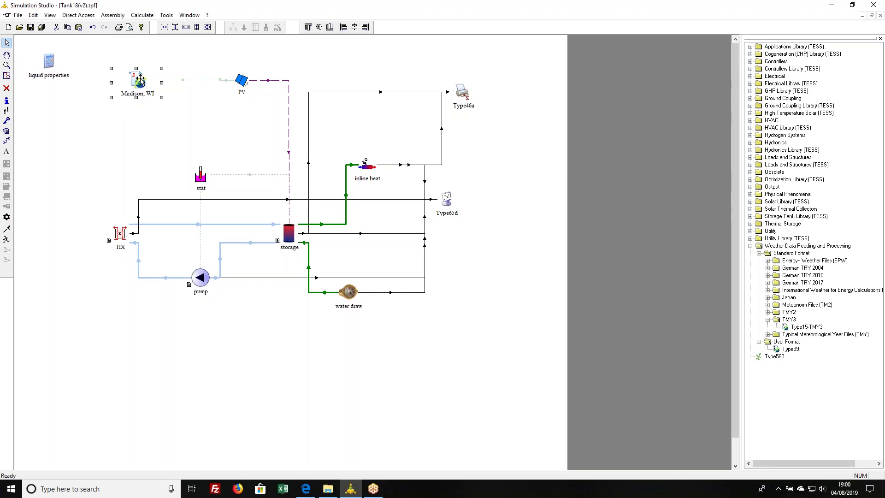
pyautogui.click(115, 113)
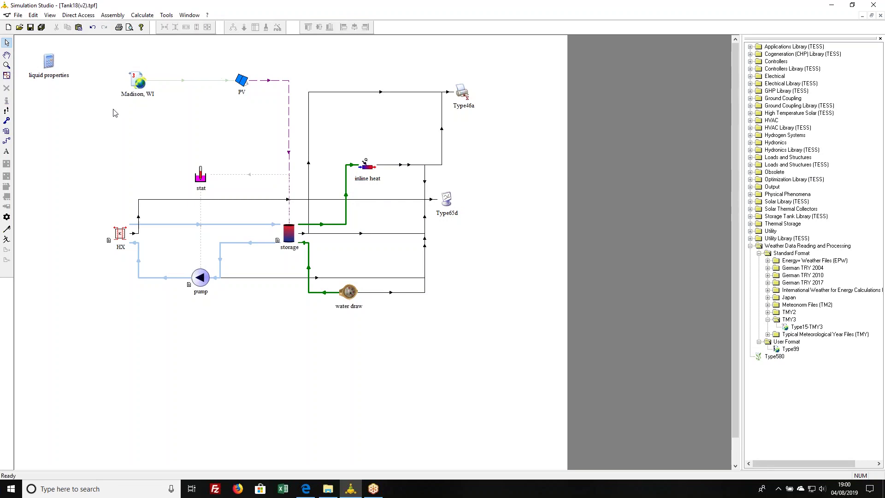
pyautogui.press('F8')
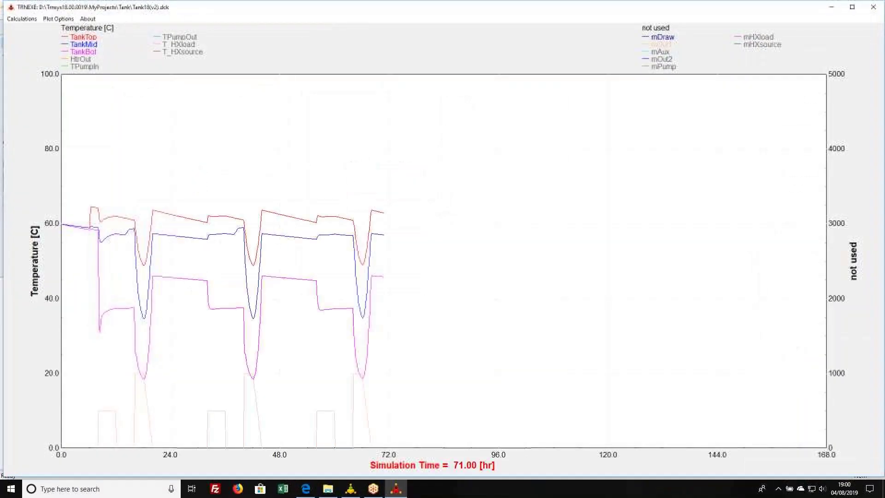
# Step: Keep the online plot open through the 168-hour run, then close TRNEXE
pyautogui.click(461, 262)
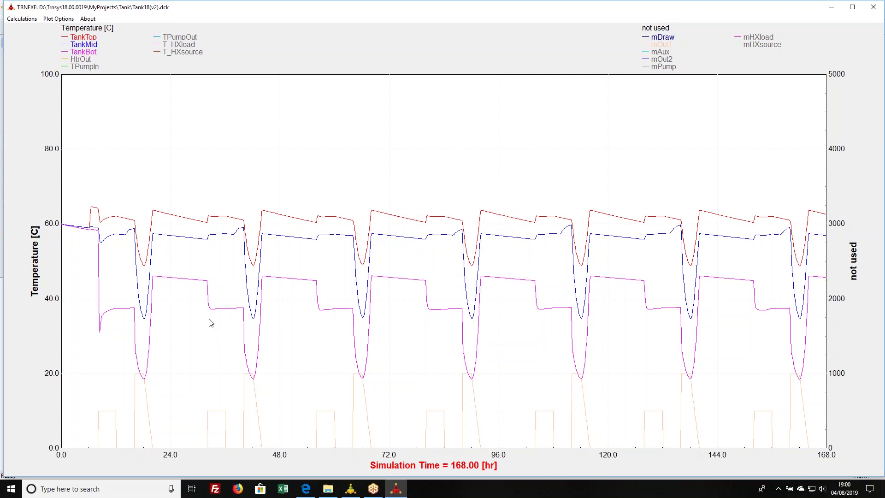
pyautogui.click(873, 8)
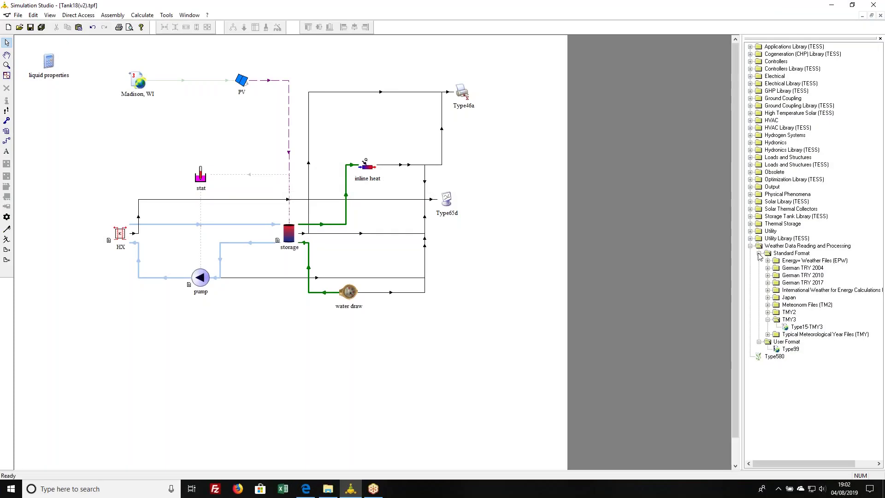
# Step: Collapse Standard Format and select Type9e under Utility > Data Readers > Generic Data Files > Expert Mode > Free Format
pyautogui.click(758, 253)
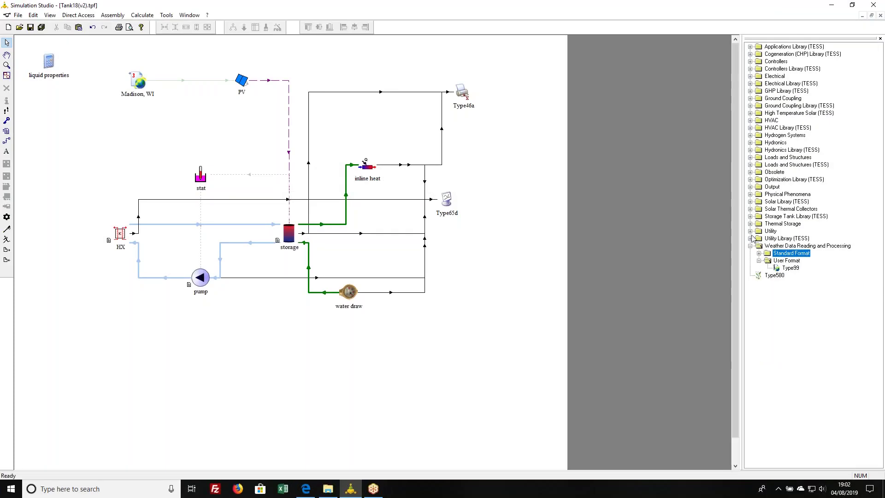
pyautogui.click(750, 230)
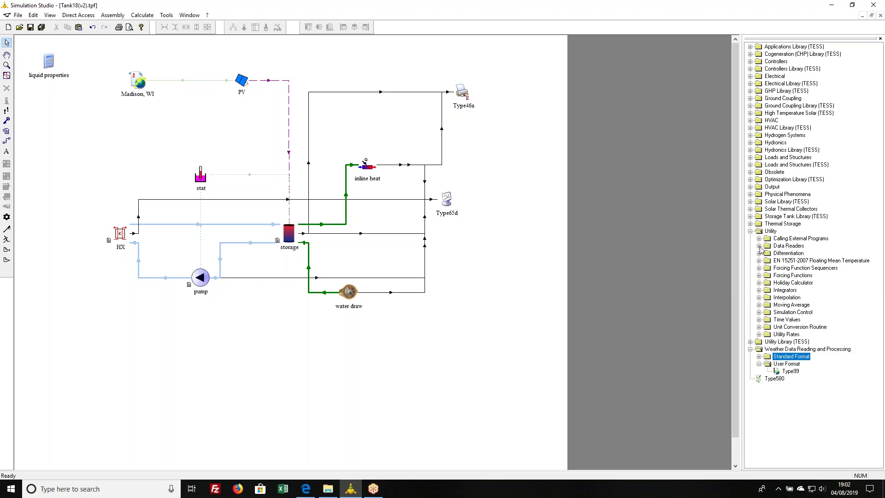
pyautogui.click(759, 246)
pyautogui.click(768, 253)
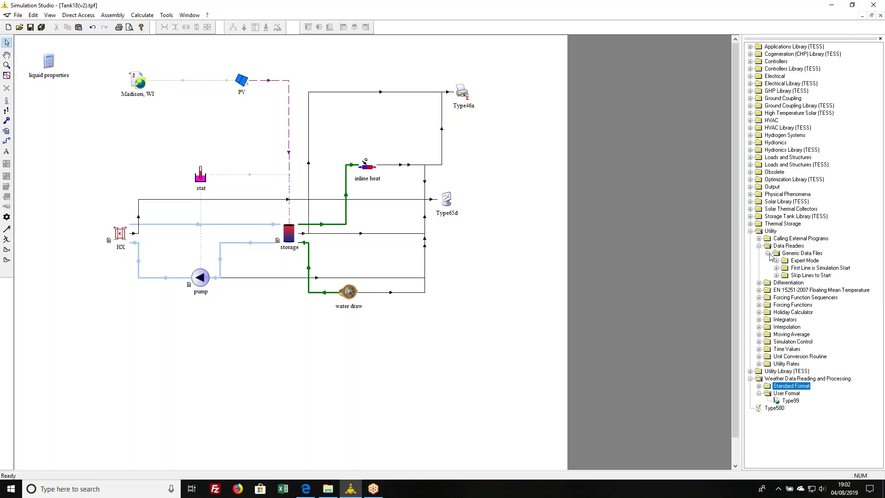
pyautogui.click(777, 261)
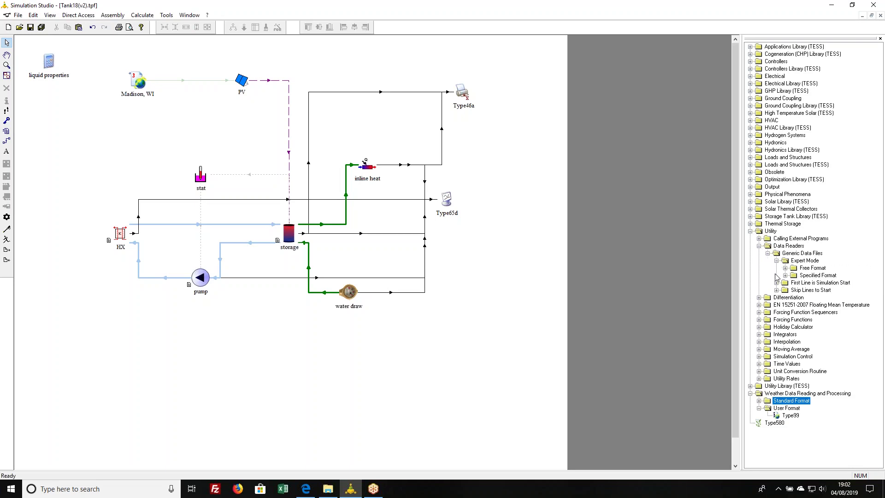
pyautogui.click(785, 268)
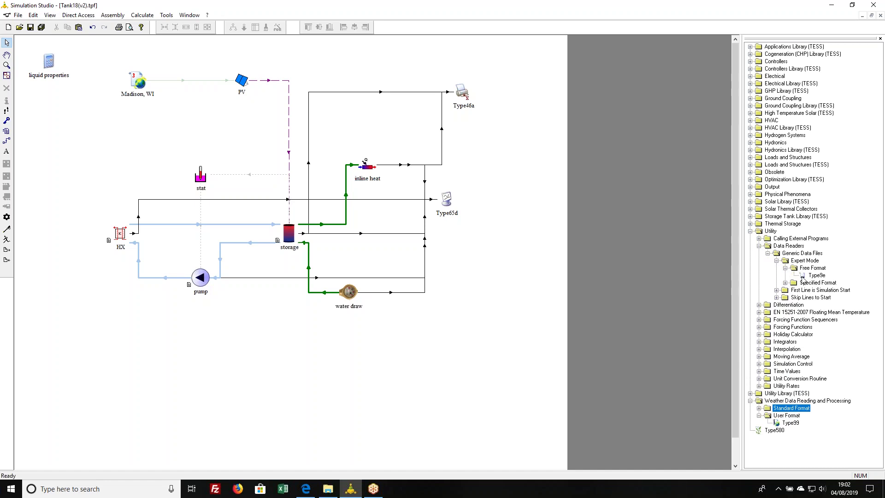
pyautogui.click(804, 275)
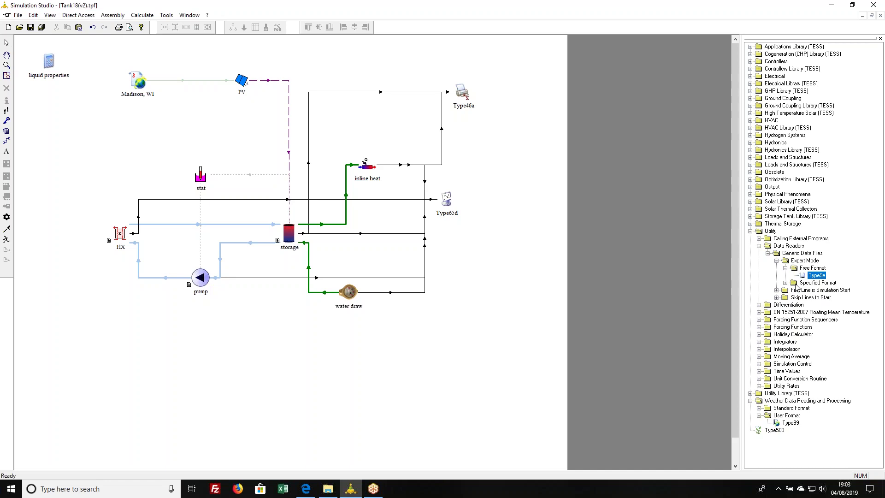
# Step: Collapse Utility, open Physical Phenomena > Radiation Processors, widen the panel and expand both Mode folders
pyautogui.click(759, 246)
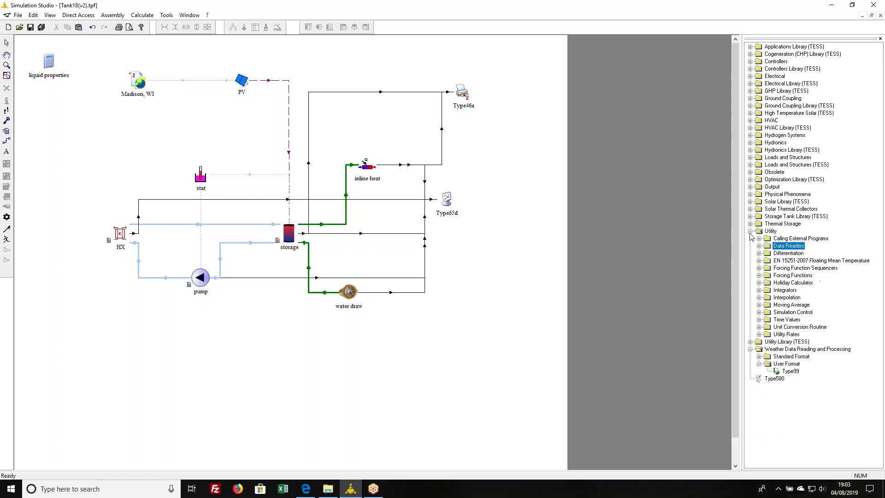
pyautogui.click(750, 231)
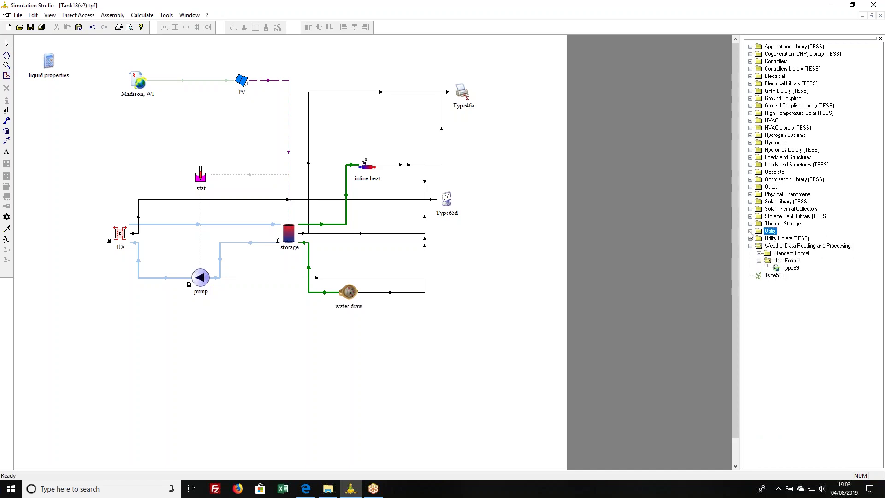
pyautogui.click(750, 194)
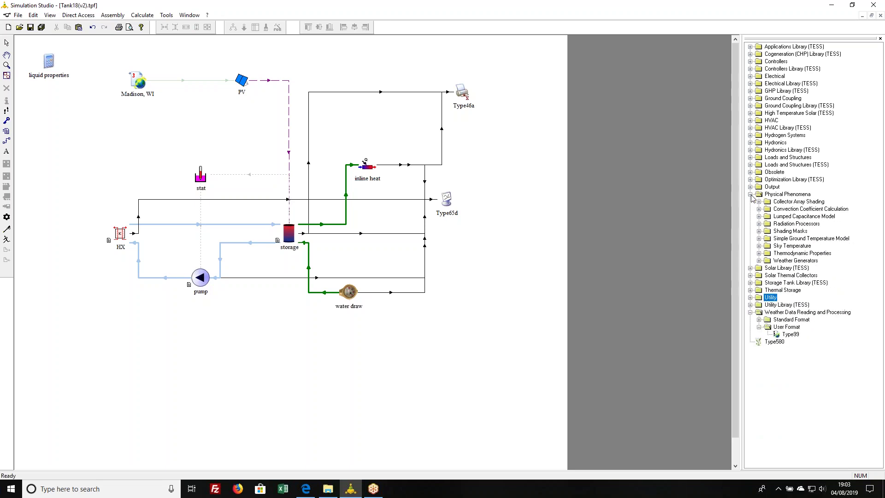
pyautogui.click(759, 223)
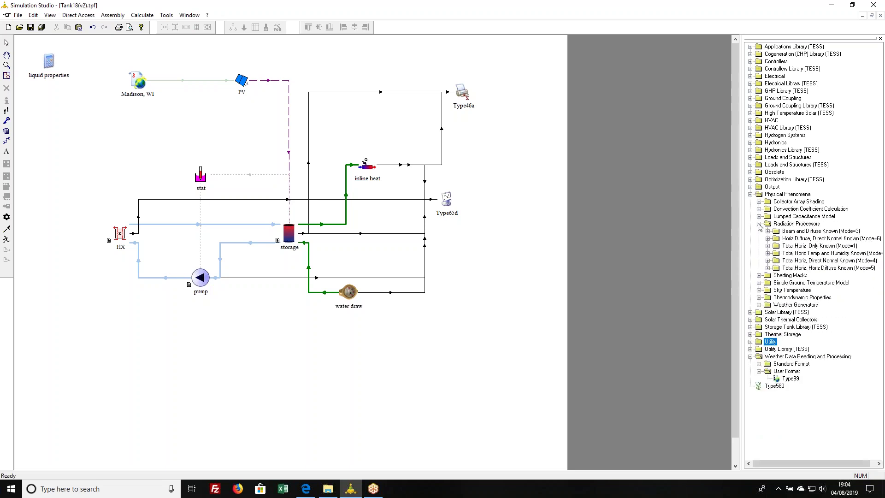
pyautogui.click(750, 357)
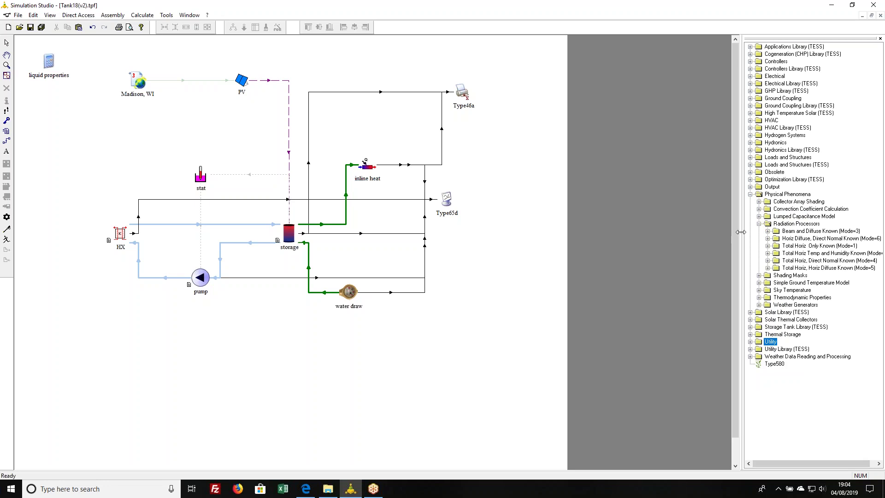
pyautogui.moveTo(740, 236); pyautogui.dragTo(725, 236)
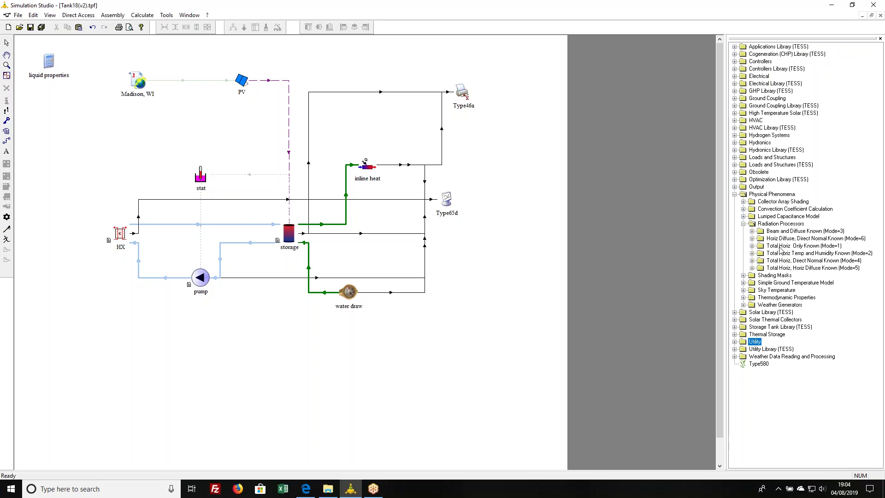
pyautogui.click(752, 246)
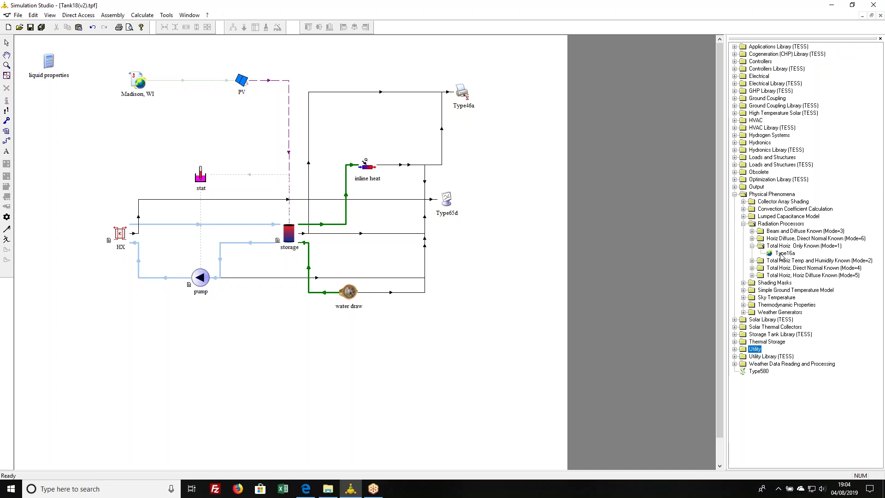
pyautogui.click(752, 261)
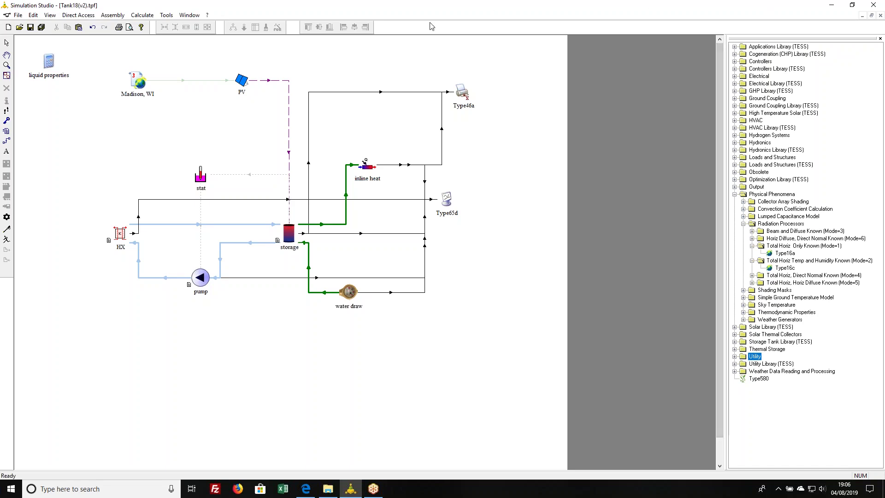
# Step: Show the PV component's six inputs, including array slope 45 degrees and beam radiation 1000 W/m^2
pyautogui.doubleClick(241, 80)
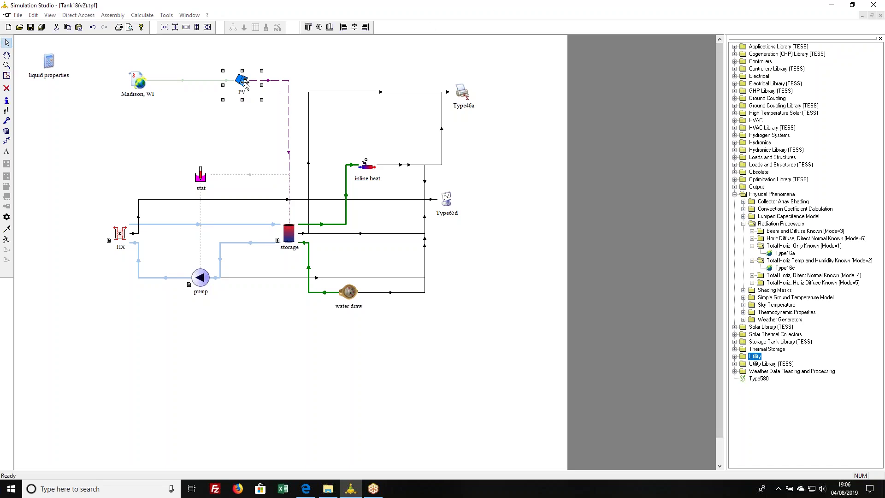
pyautogui.click(344, 171)
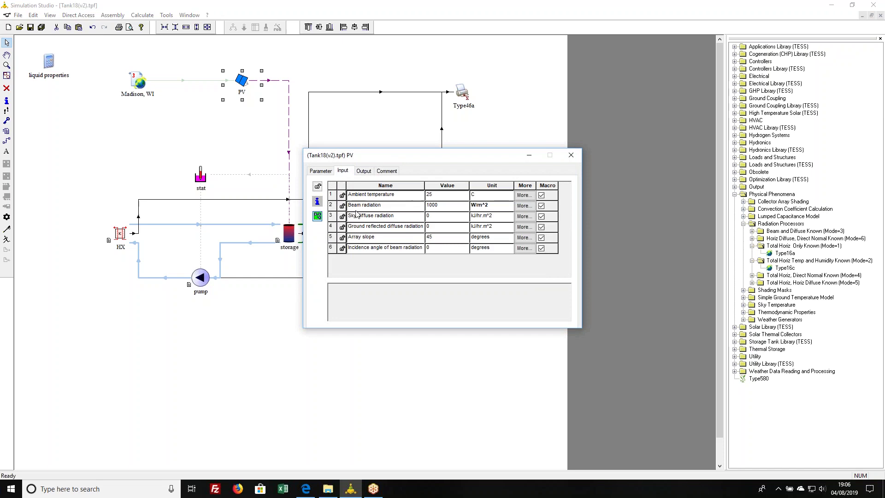